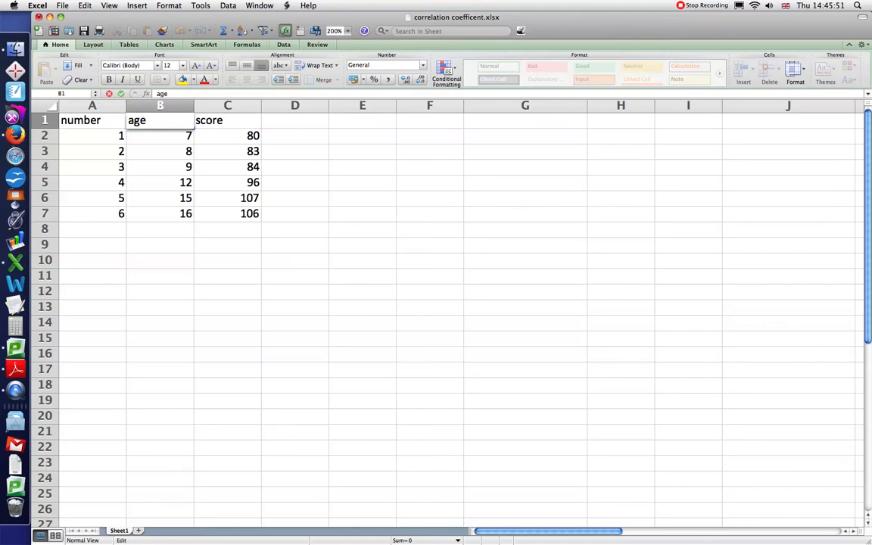
Extend the headers in B1 and C1 to read "age (x)" and "score (y)".
{"action": "type", "text": "(x)"}
{"action": "key", "text": "Return"}
{"action": "key", "text": "Right"}
{"action": "key", "text": "Up"}
{"action": "key", "text": "ctrl+u"}
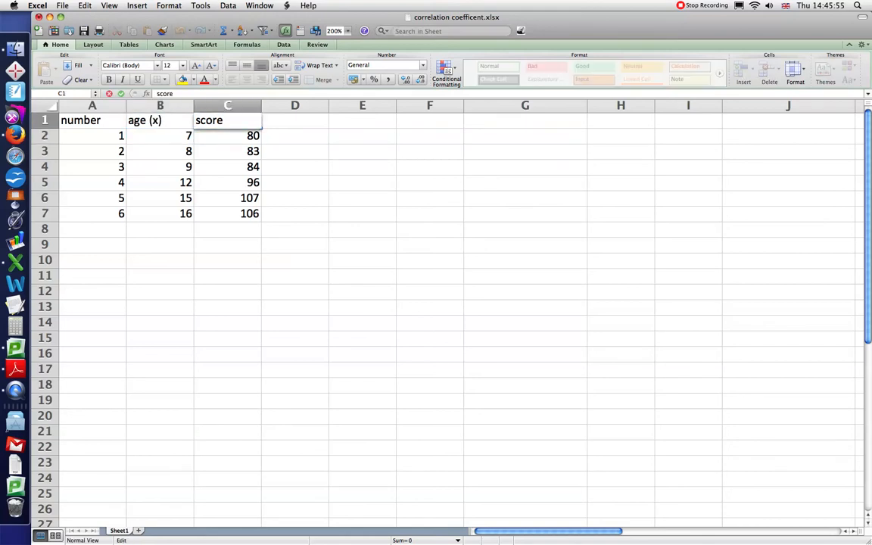
{"action": "type", "text": "(y)"}
{"action": "key", "text": "Return"}
Add the column headers "x squared" in D1 and "y squared" in E1.
{"action": "key", "text": "Right"}
{"action": "key", "text": "Up"}
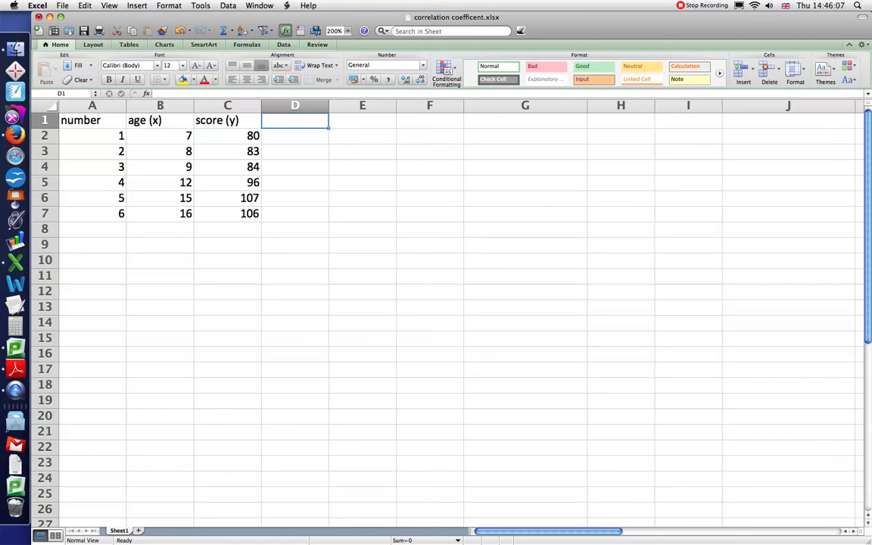
{"action": "type", "text": "x squared"}
{"action": "key", "text": "Tab"}
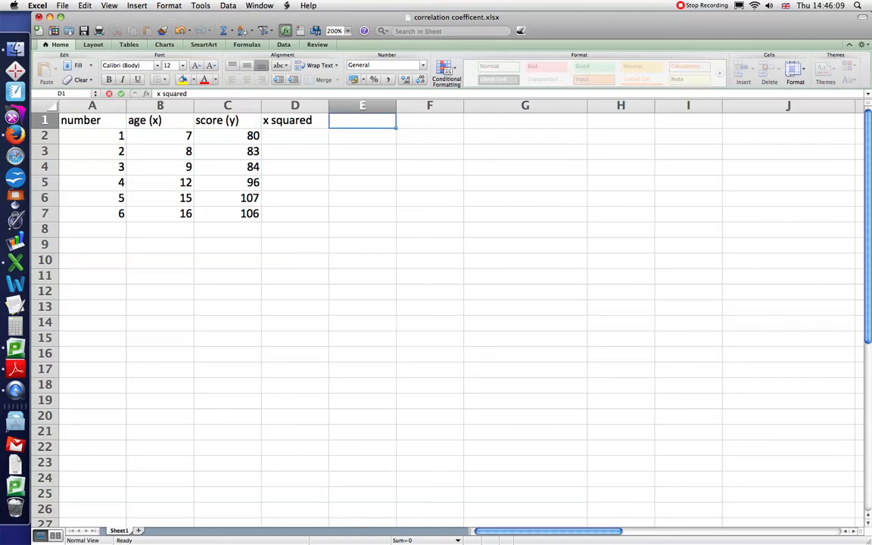
{"action": "type", "text": "y squared"}
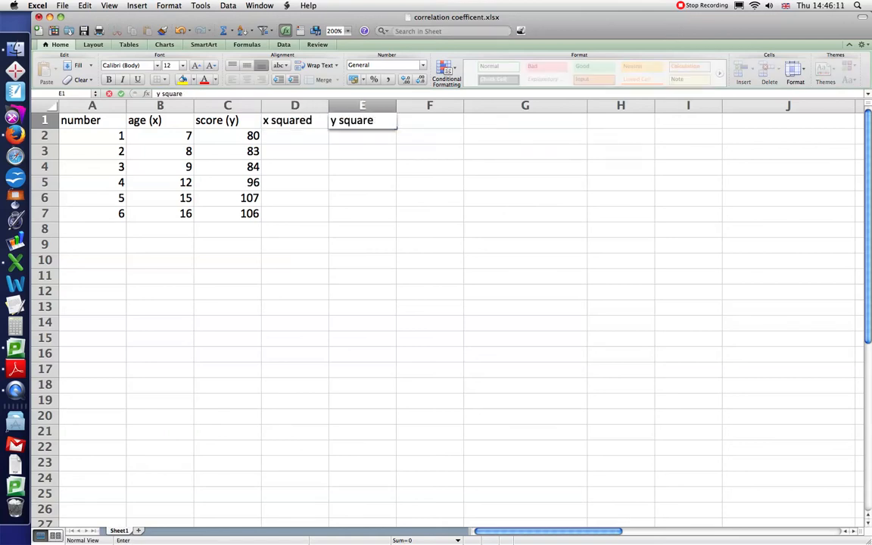
{"action": "key", "text": "Return"}
Square the first age in D2 with =B2^2 and fill the formula down to D7.
{"action": "left_click", "coordinate": [295, 135]}
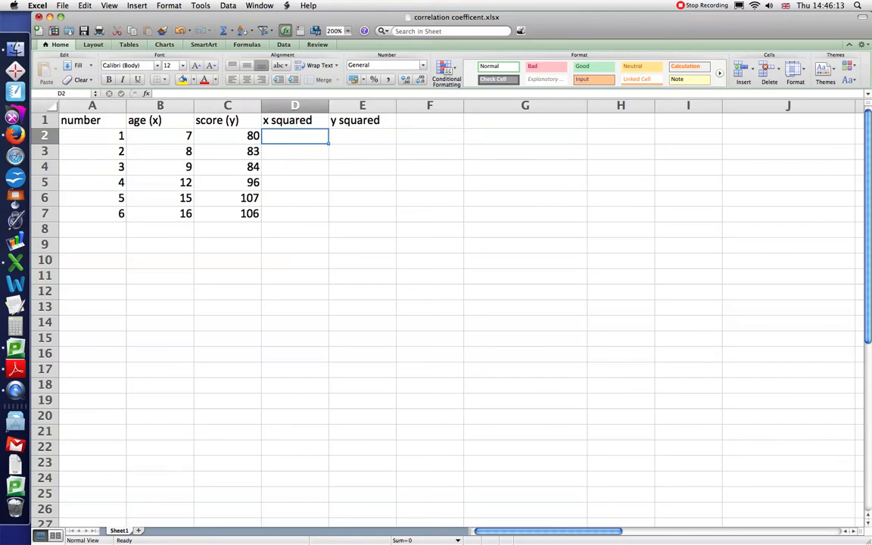
{"action": "type", "text": "="}
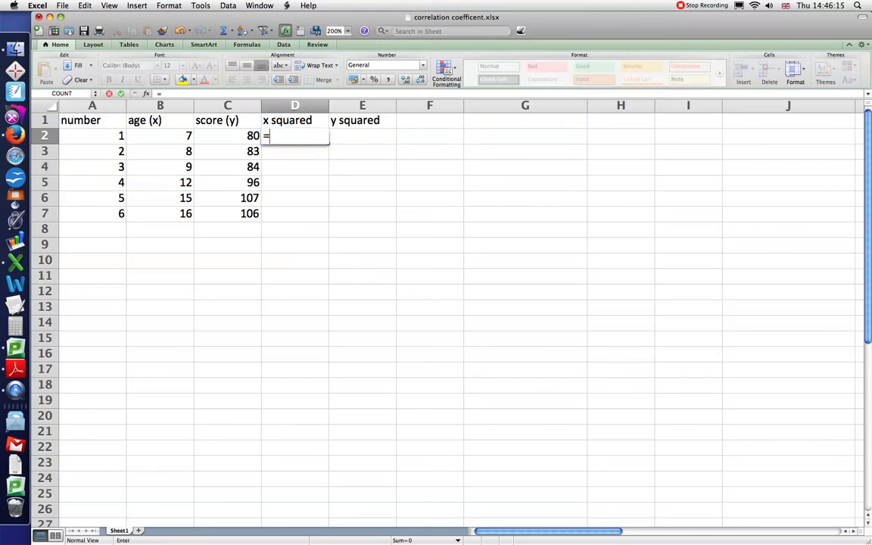
{"action": "left_click", "coordinate": [175, 133]}
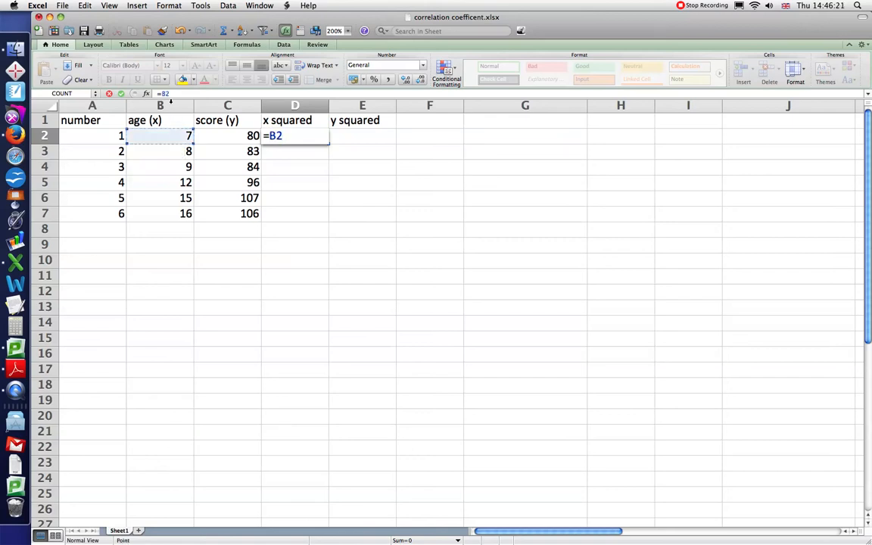
{"action": "key", "text": "F2"}
{"action": "type", "text": "^2"}
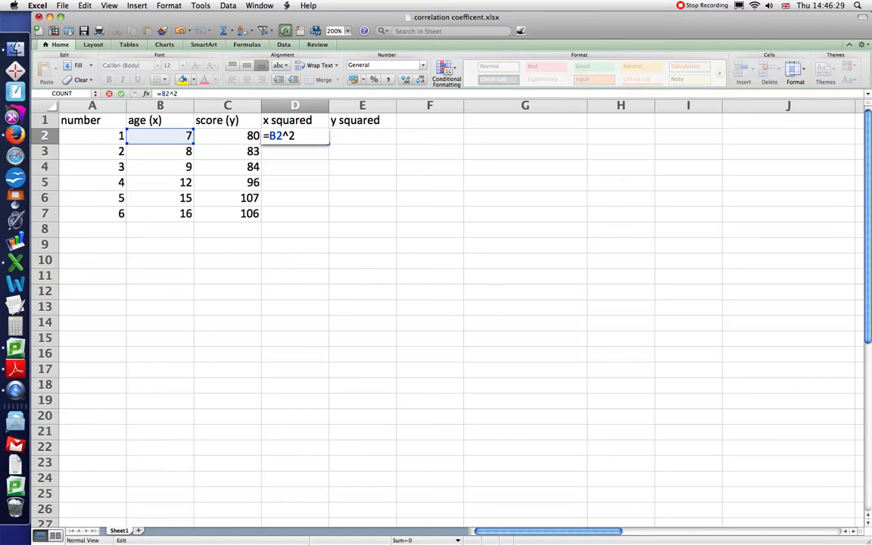
{"action": "key", "text": "Return"}
{"action": "key", "text": "Up"}
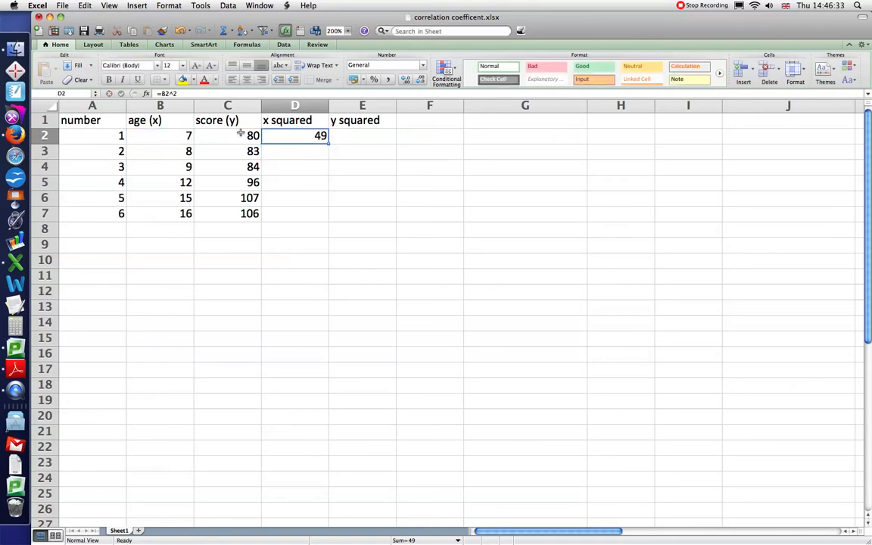
{"action": "double_click", "coordinate": [328, 143]}
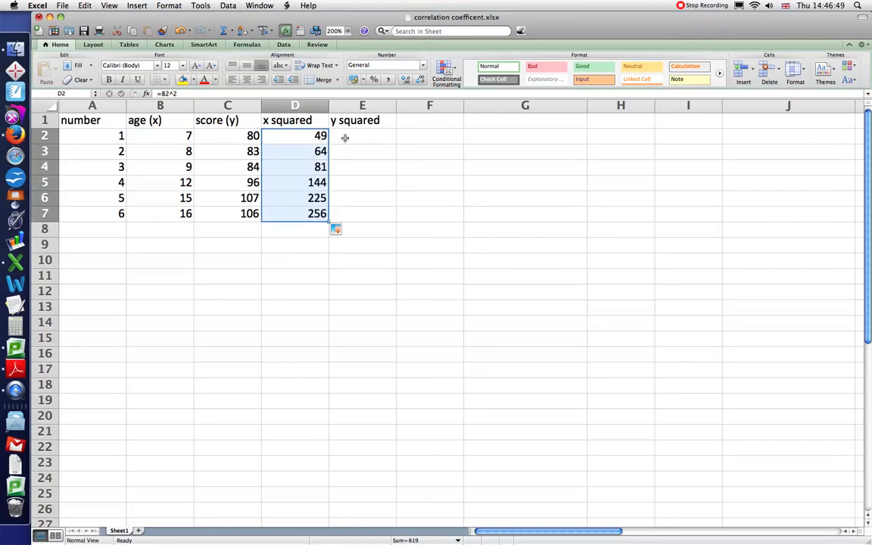
Square the first score in E2 with =C2^2 and fill the formula down to E7.
{"action": "left_click", "coordinate": [344, 138]}
{"action": "type", "text": "="}
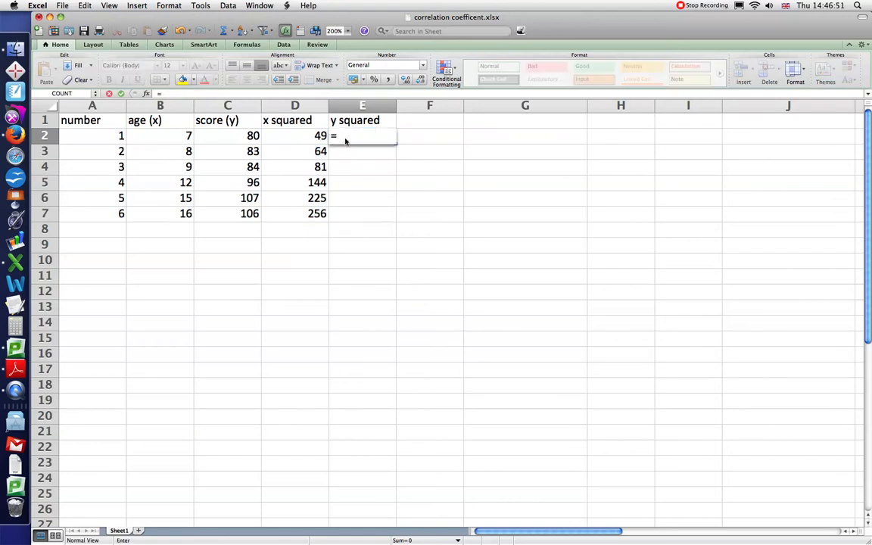
{"action": "left_click", "coordinate": [237, 136]}
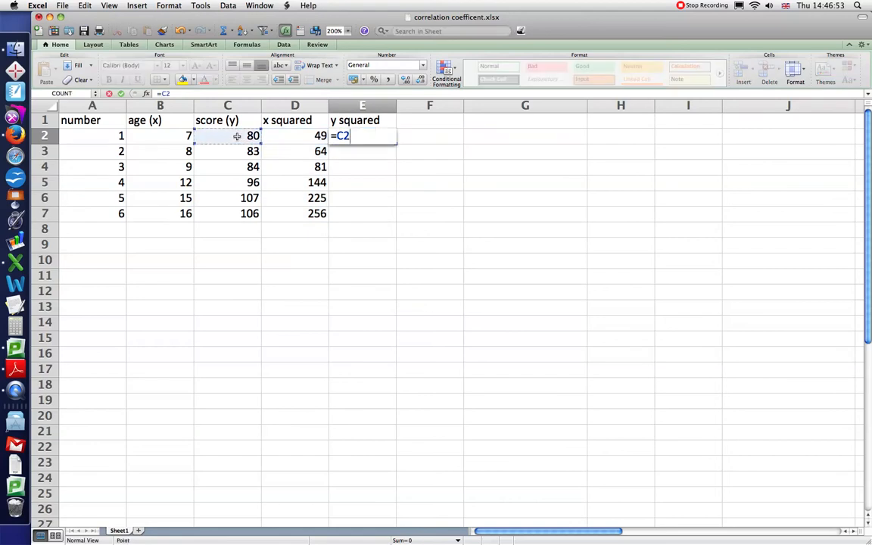
{"action": "type", "text": "^2"}
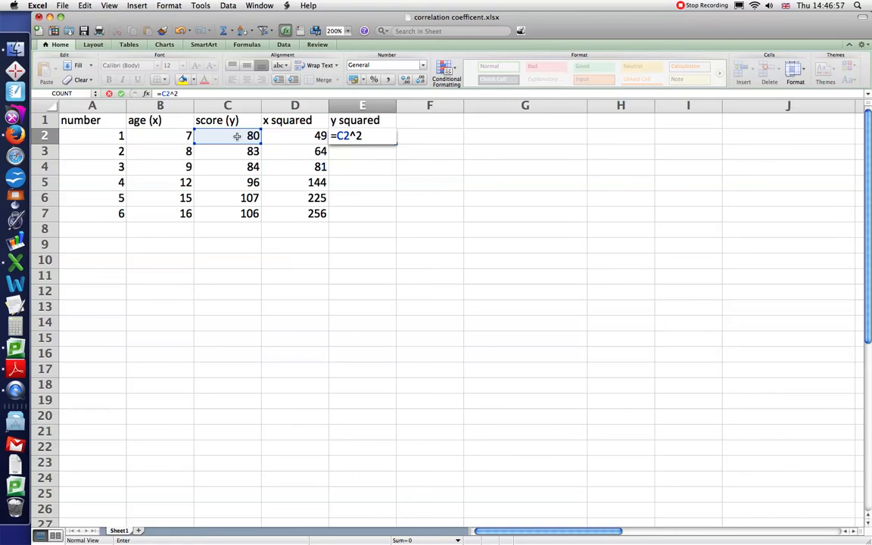
{"action": "key", "text": "Return"}
{"action": "key", "text": "Up"}
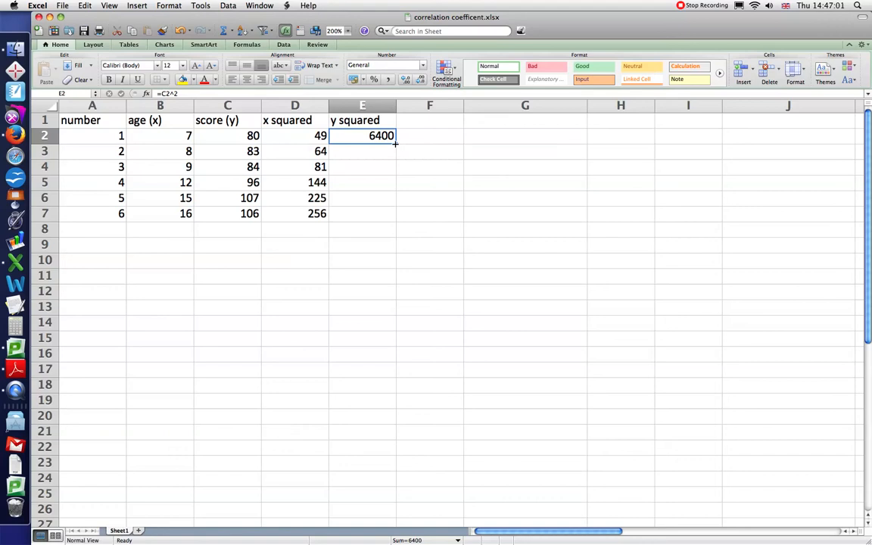
{"action": "double_click", "coordinate": [394, 143]}
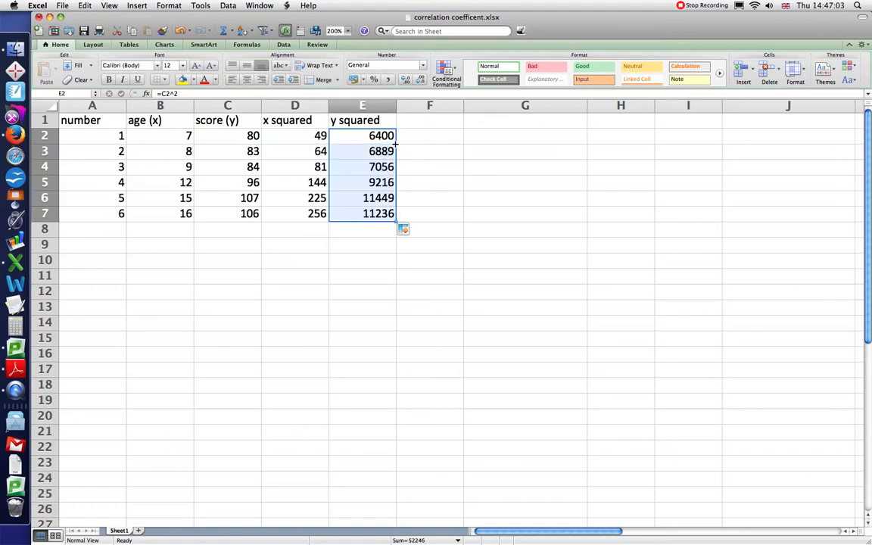
Label G2 "n" and count the age values in H2 with =count(B2:B7).
{"action": "left_click", "coordinate": [485, 124]}
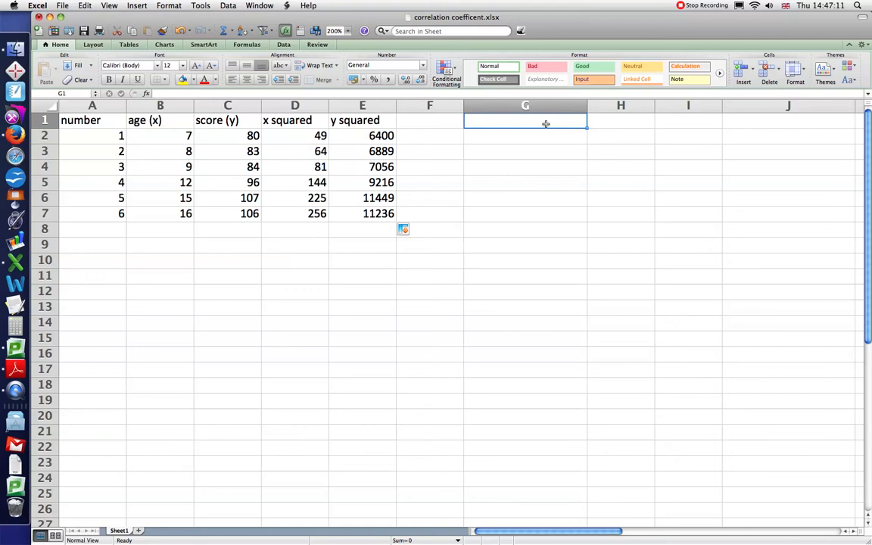
{"action": "key", "text": "Down"}
{"action": "type", "text": "n"}
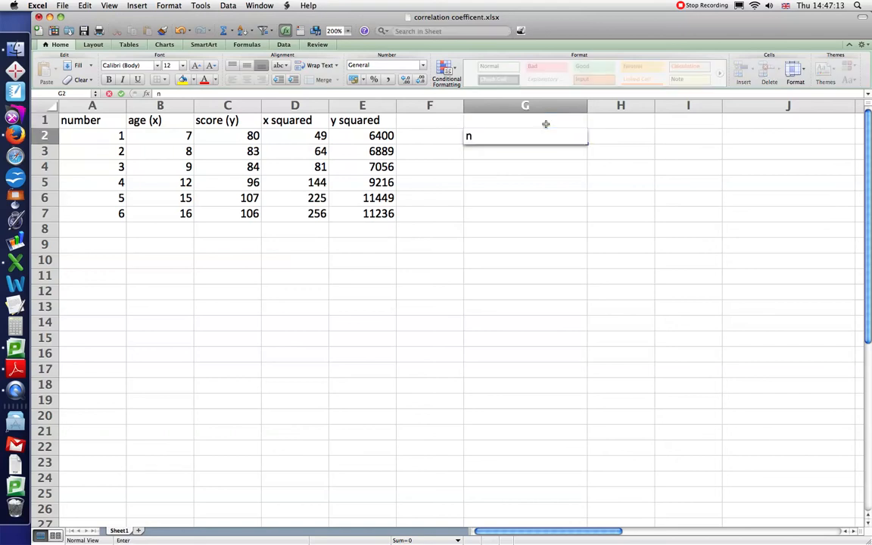
{"action": "key", "text": "Tab"}
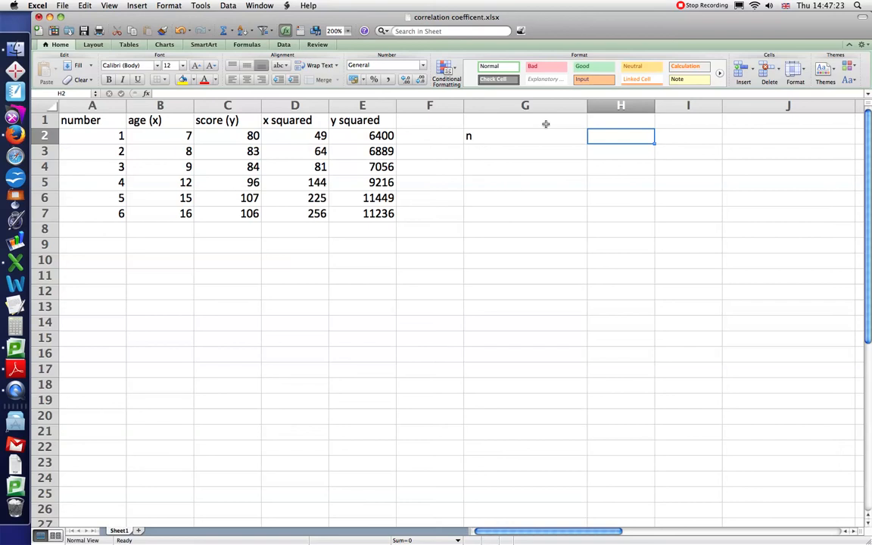
{"action": "type", "text": "="}
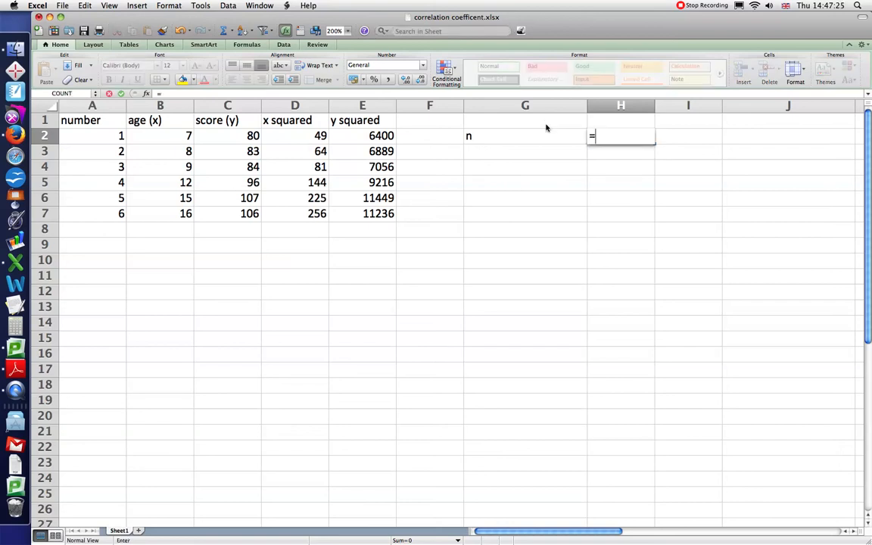
{"action": "type", "text": "count("}
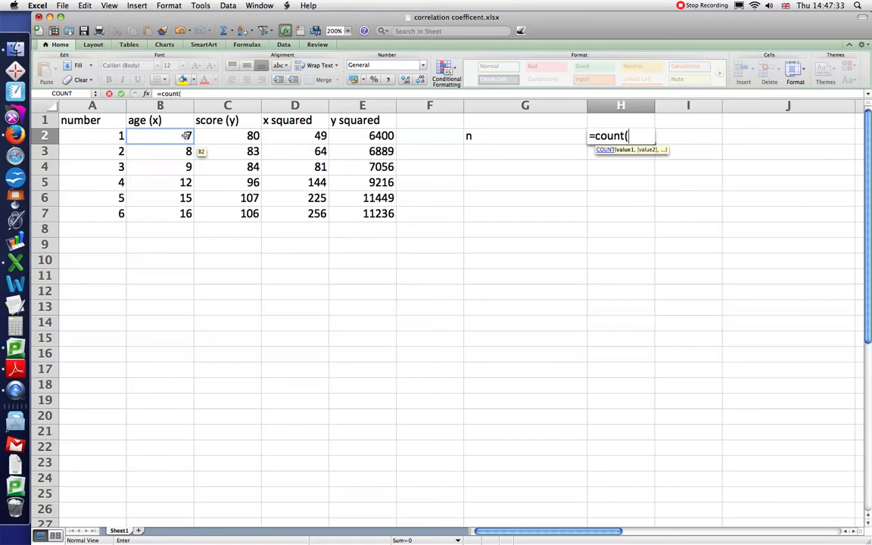
{"action": "left_click_drag", "start_coordinate": [187, 135], "coordinate": [185, 213]}
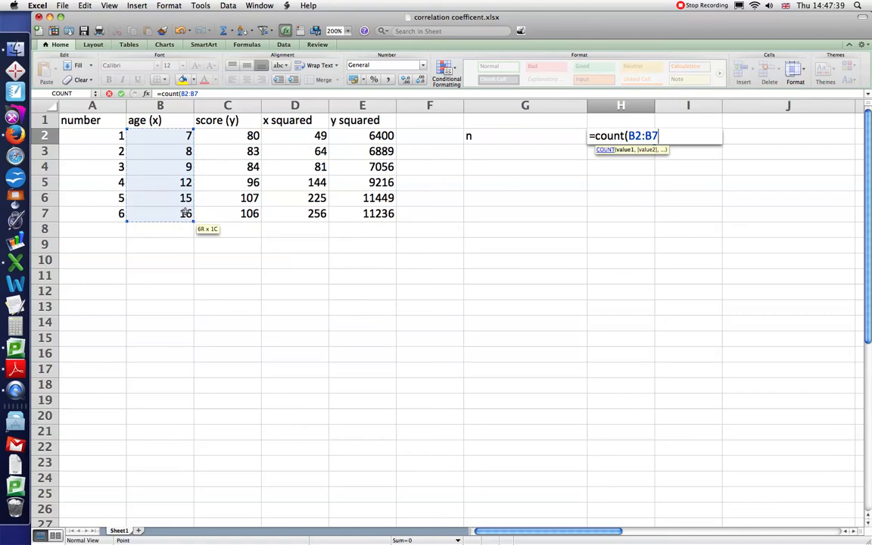
{"action": "type", "text": ")"}
{"action": "key", "text": "Return"}
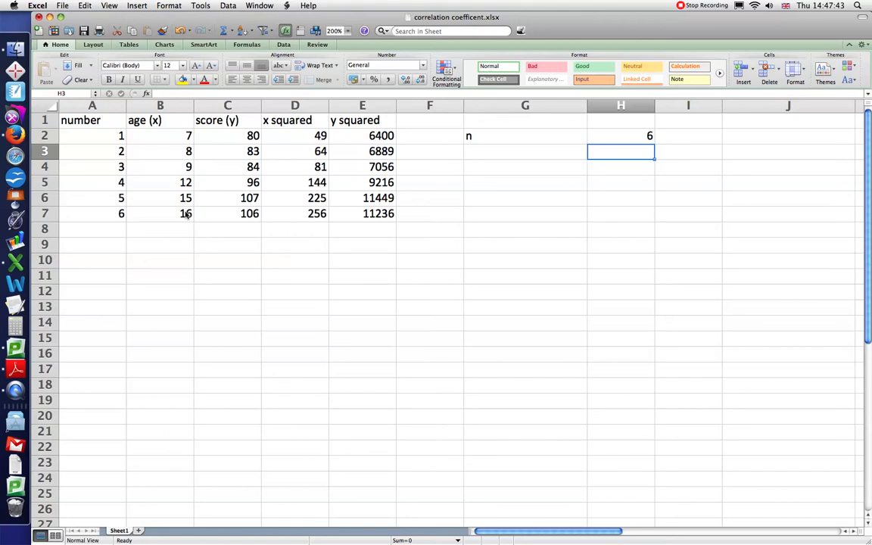
Label G3 "sum of x" and total the ages B2:B7 in H3 with the SUM function.
{"action": "key", "text": "Left"}
{"action": "type", "text": "sum"}
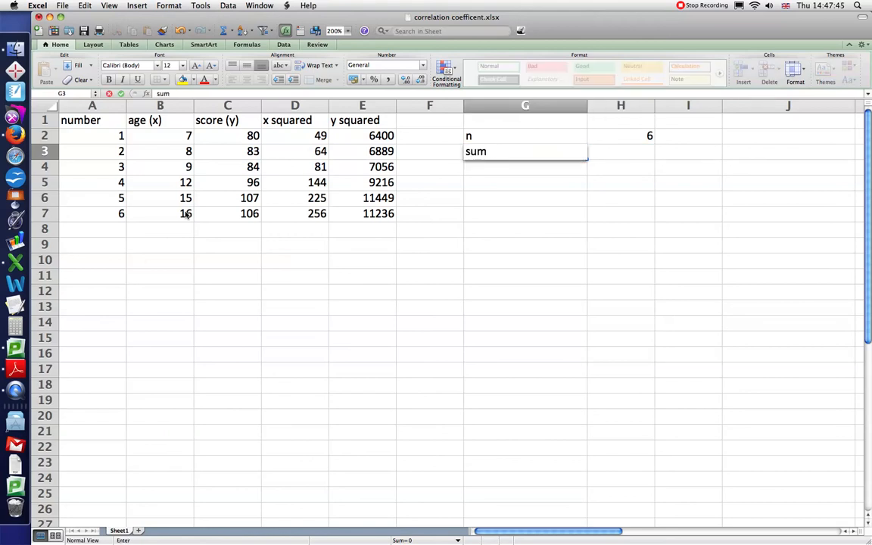
{"action": "type", "text": " of x"}
{"action": "key", "text": "Tab"}
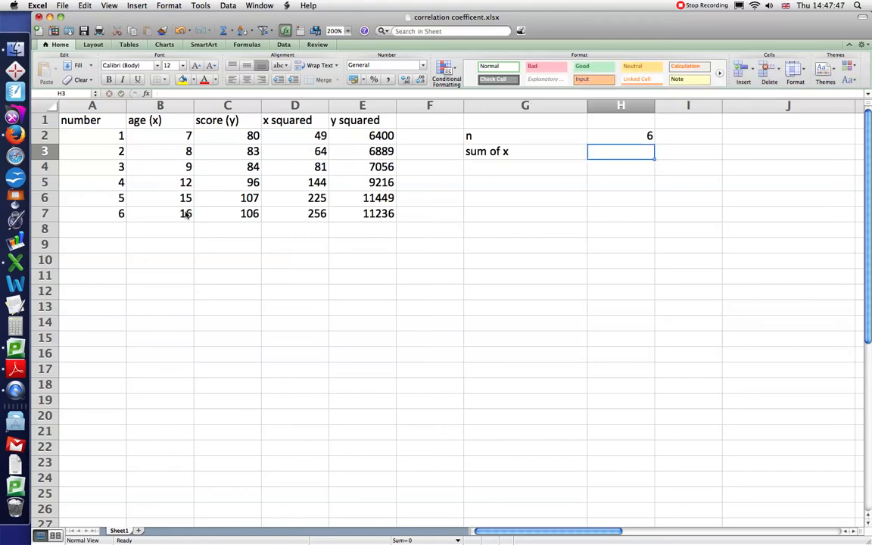
{"action": "type", "text": "="}
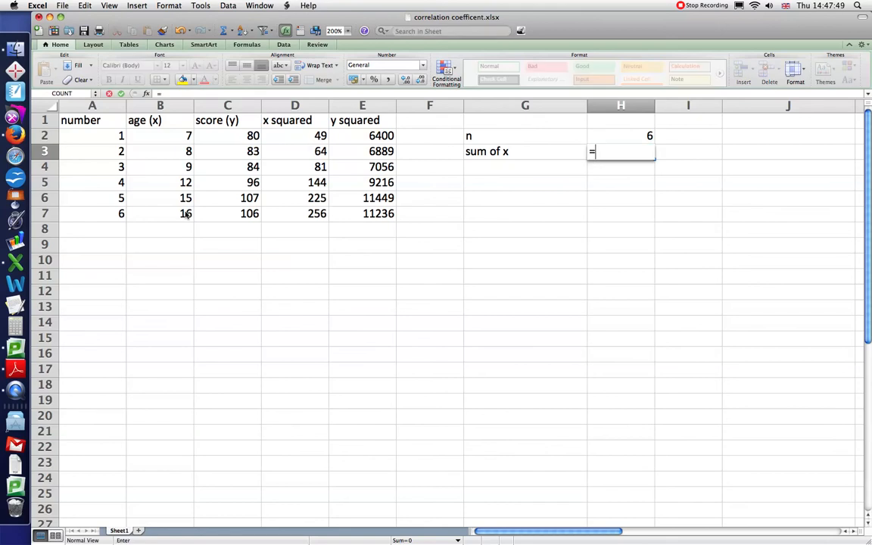
{"action": "type", "text": "sum("}
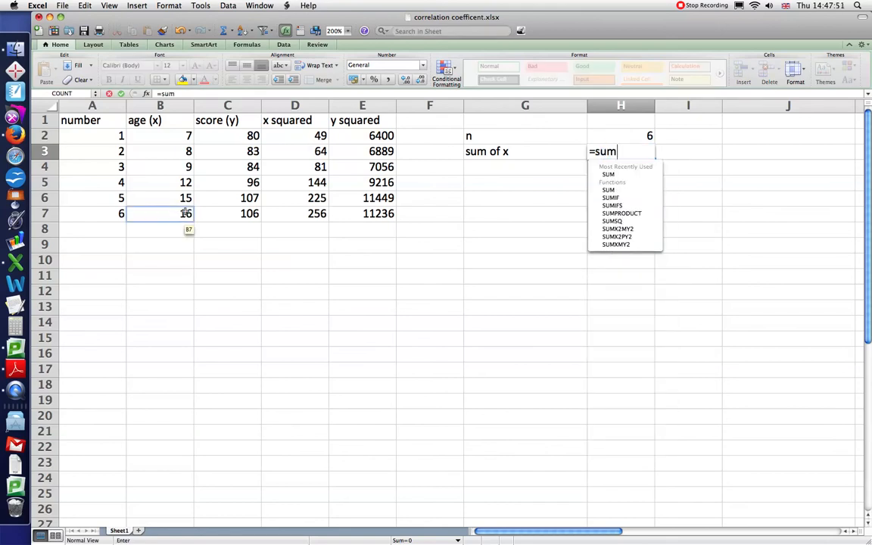
{"action": "left_click", "coordinate": [169, 135]}
{"action": "left_click_drag", "start_coordinate": [170, 134], "coordinate": [170, 209]}
{"action": "type", "text": ")"}
{"action": "key", "text": "Return"}
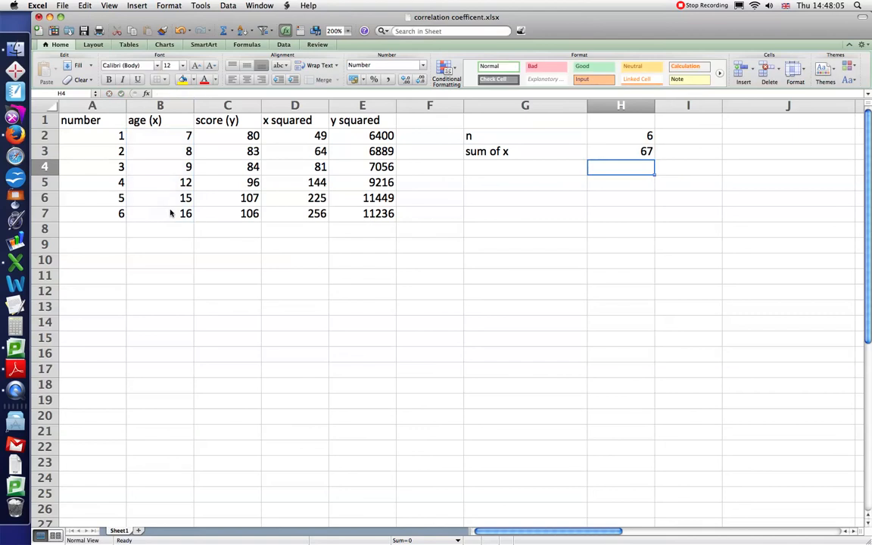
Label G4 "mean of x" and calculate the mean in H4 with =H3/H2.
{"action": "key", "text": "Left"}
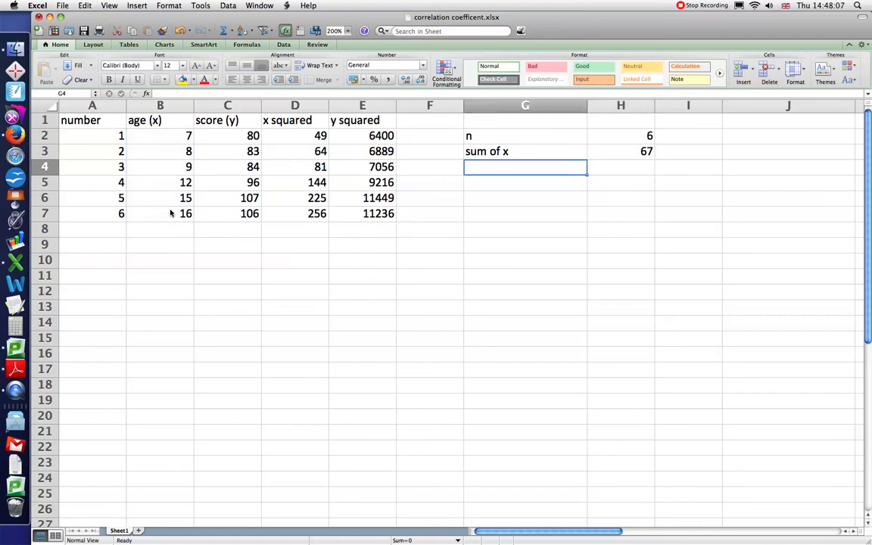
{"action": "type", "text": "mean of z"}
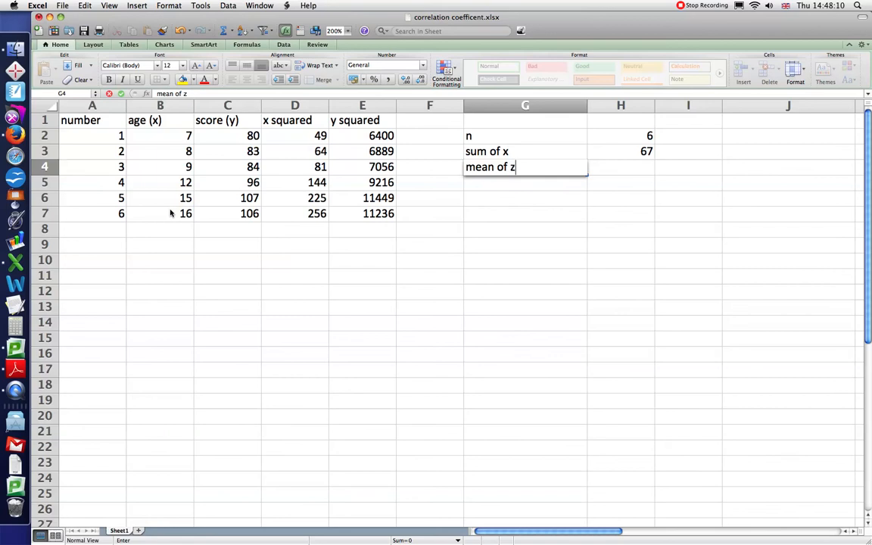
{"action": "key", "text": "BackSpace"}
{"action": "type", "text": "x"}
{"action": "key", "text": "Right"}
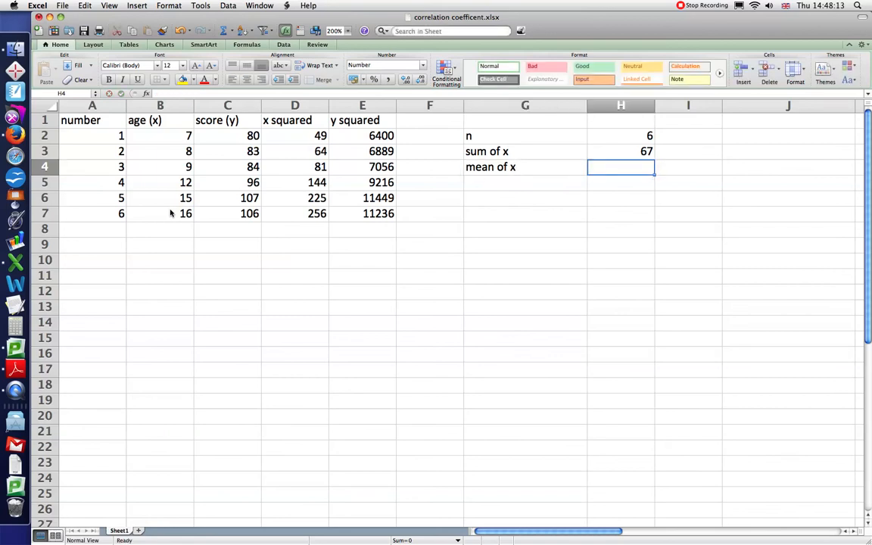
{"action": "type", "text": "="}
{"action": "key", "text": "Up"}
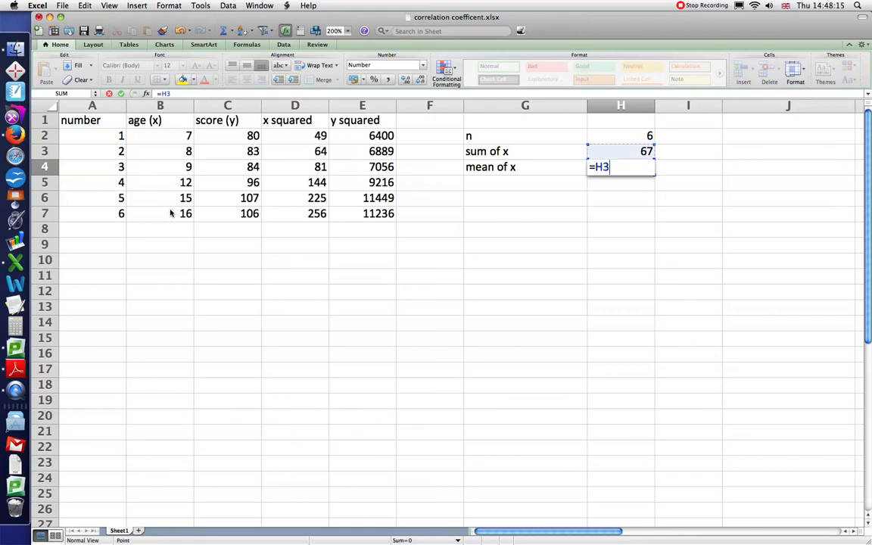
{"action": "type", "text": "/"}
{"action": "key", "text": "Up"}
{"action": "key", "text": "Up"}
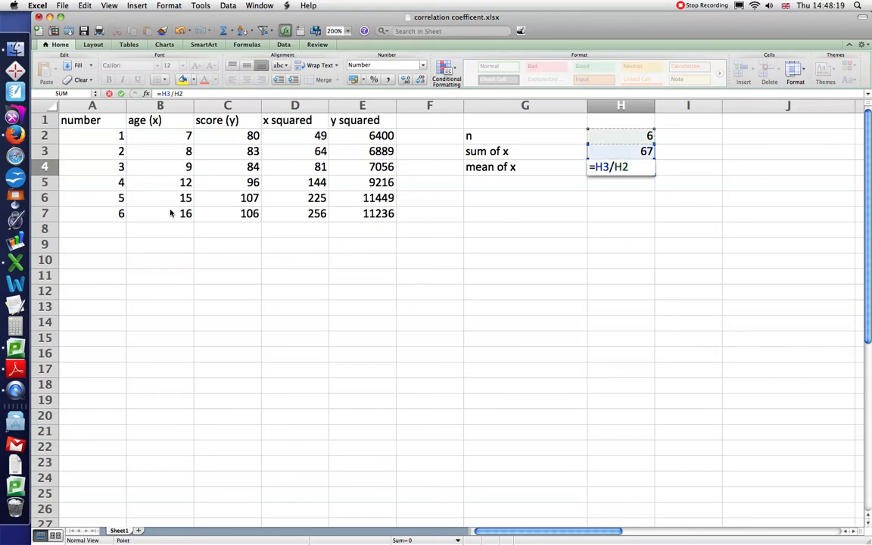
{"action": "key", "text": "Return"}
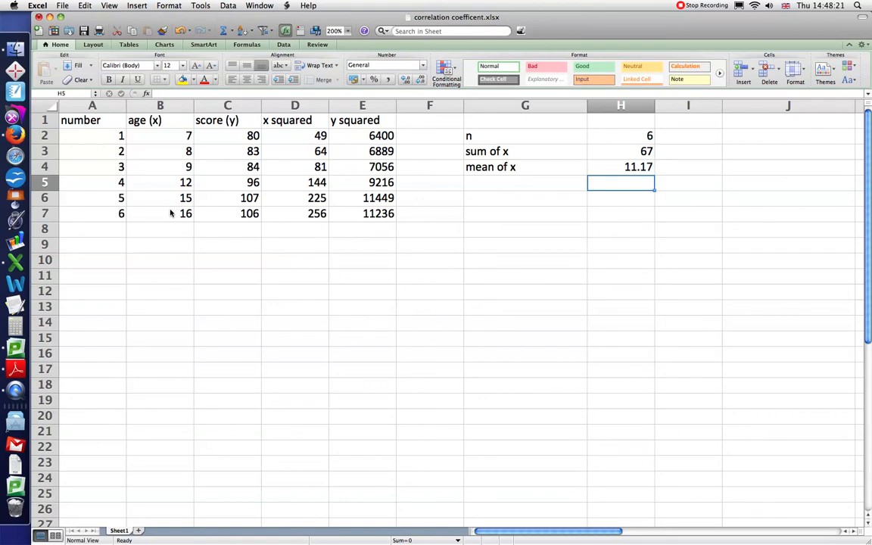
Enter the label "sum of x squared" in G5.
{"action": "key", "text": "Left"}
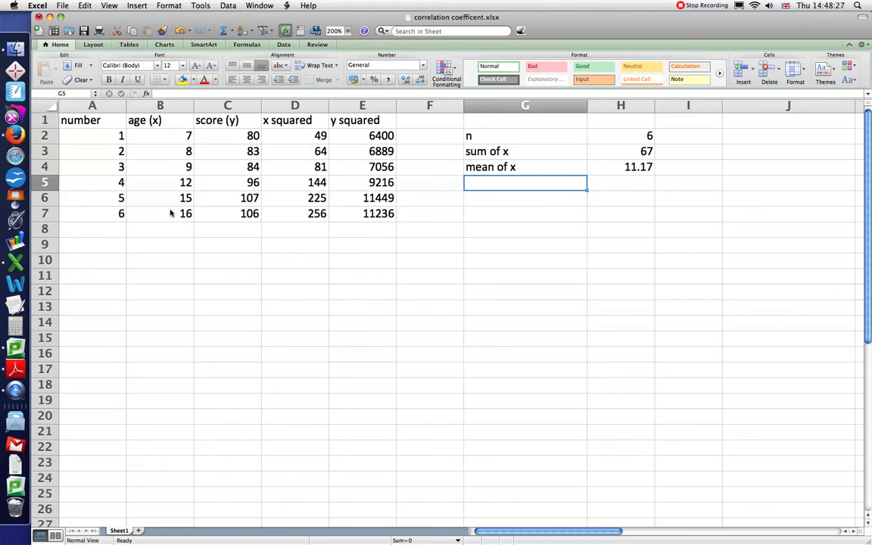
{"action": "type", "text": "sum of x squared"}
{"action": "key", "text": "Return"}
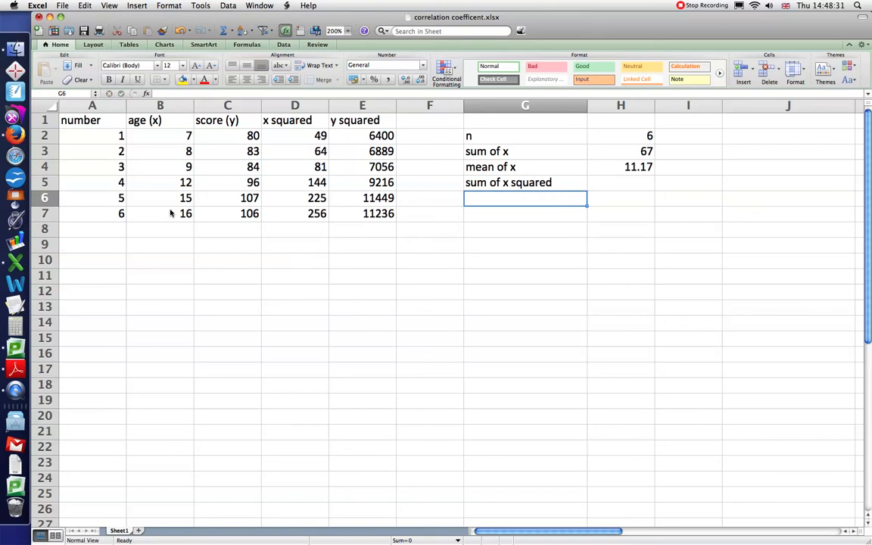
Total the x squared values D2:D7 in H5 with the SUM function.
{"action": "key", "text": "Up"}
{"action": "key", "text": "Right"}
{"action": "type", "text": "=sum("}
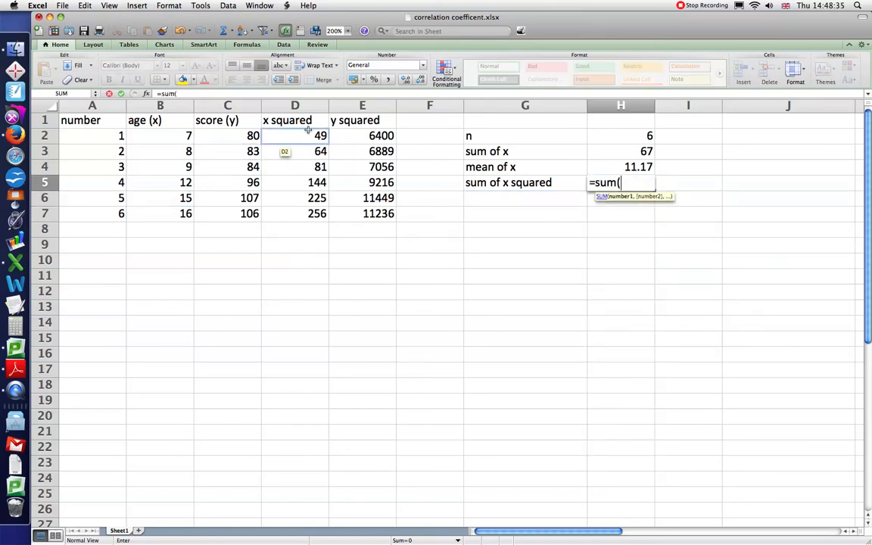
{"action": "left_click_drag", "start_coordinate": [284, 135], "coordinate": [310, 216]}
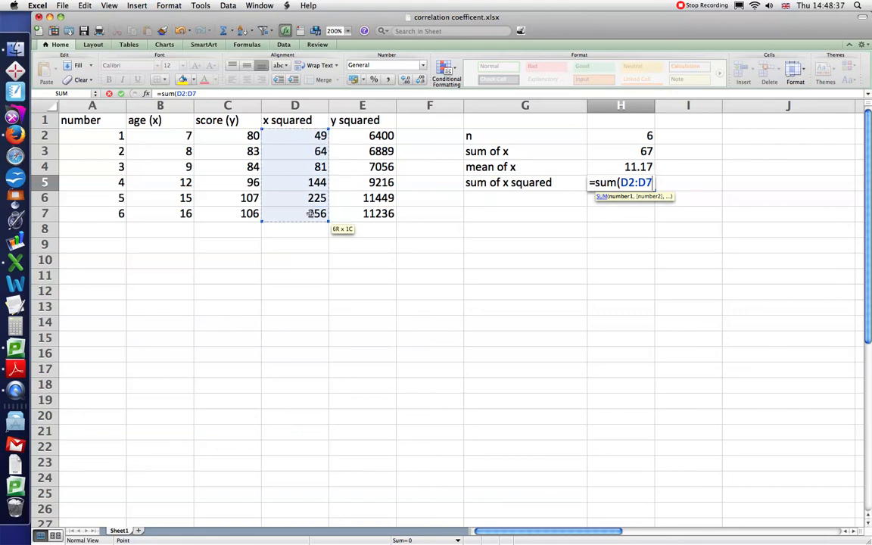
{"action": "key", "text": "Return"}
Label G6 "sum of x squared / n" and calculate it in H6 with =H5/H2.
{"action": "key", "text": "Left"}
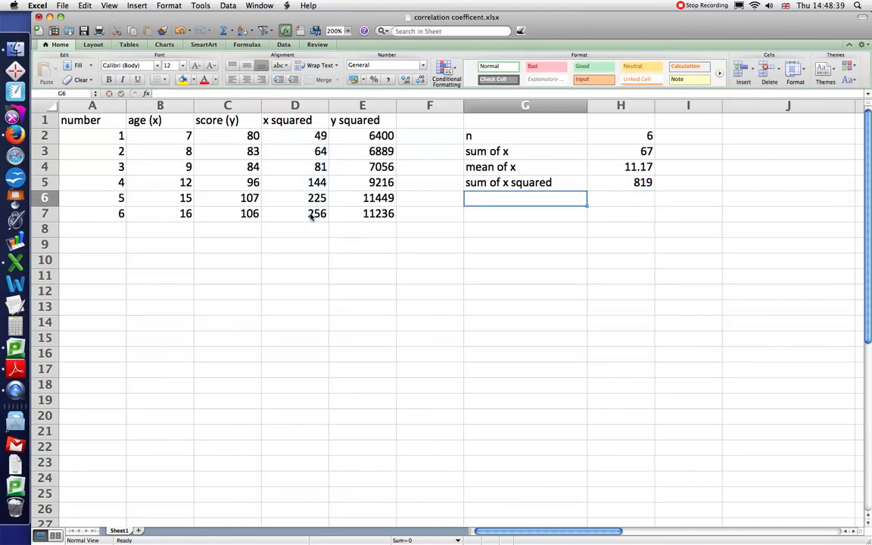
{"action": "type", "text": "s"}
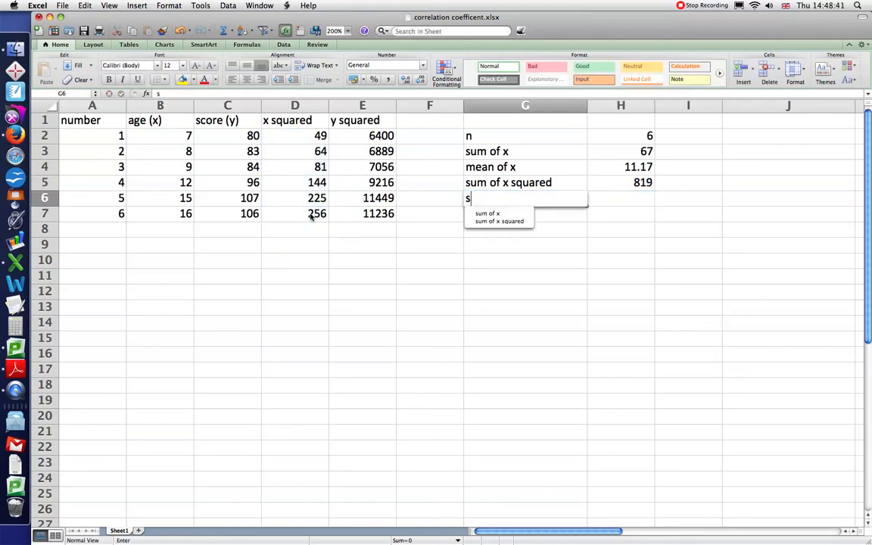
{"action": "type", "text": "um of x squared / n"}
{"action": "key", "text": "Tab"}
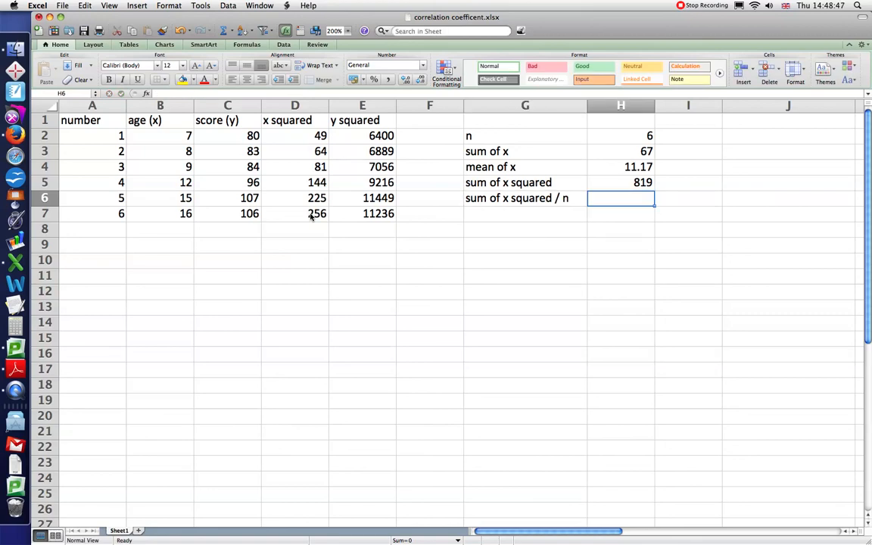
{"action": "type", "text": "="}
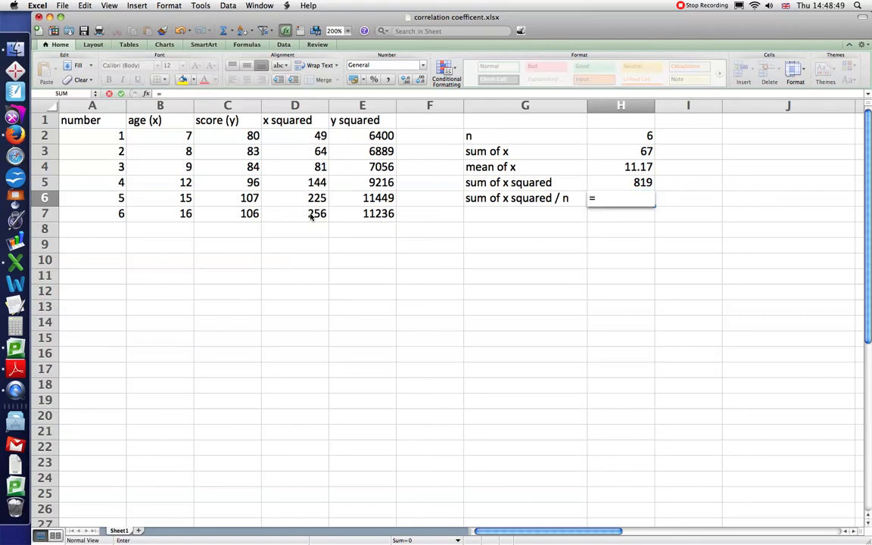
{"action": "key", "text": "Up"}
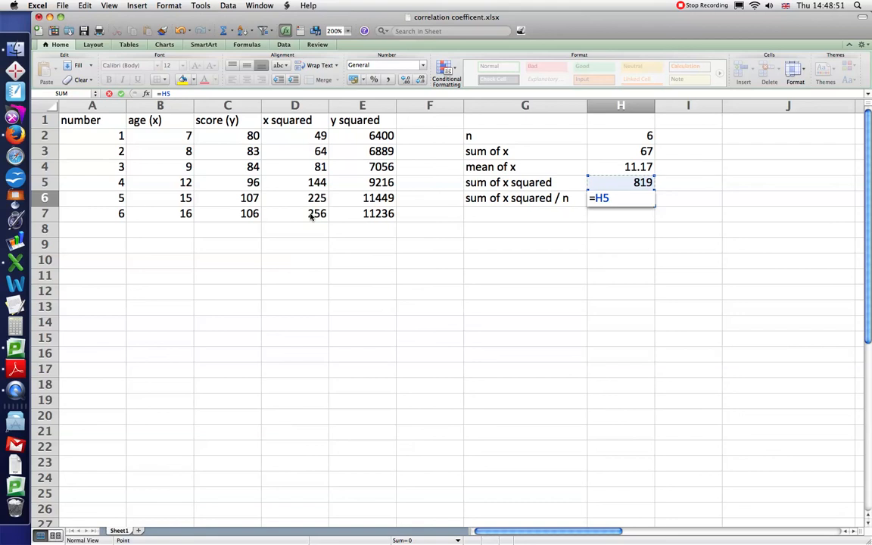
{"action": "type", "text": "/"}
{"action": "left_click", "coordinate": [616, 134]}
{"action": "key", "text": "Return"}
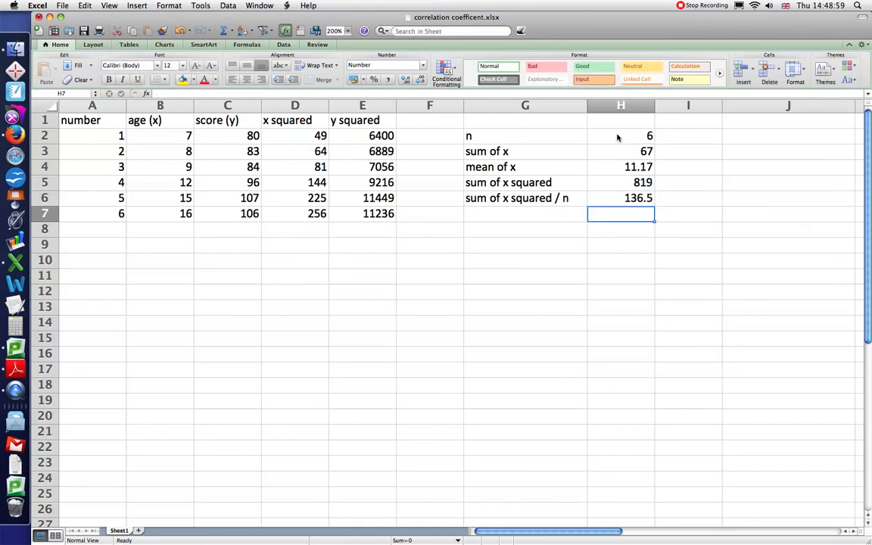
Enter the label "mean squared" in G7.
{"action": "key", "text": "Left"}
{"action": "type", "text": "mea"}
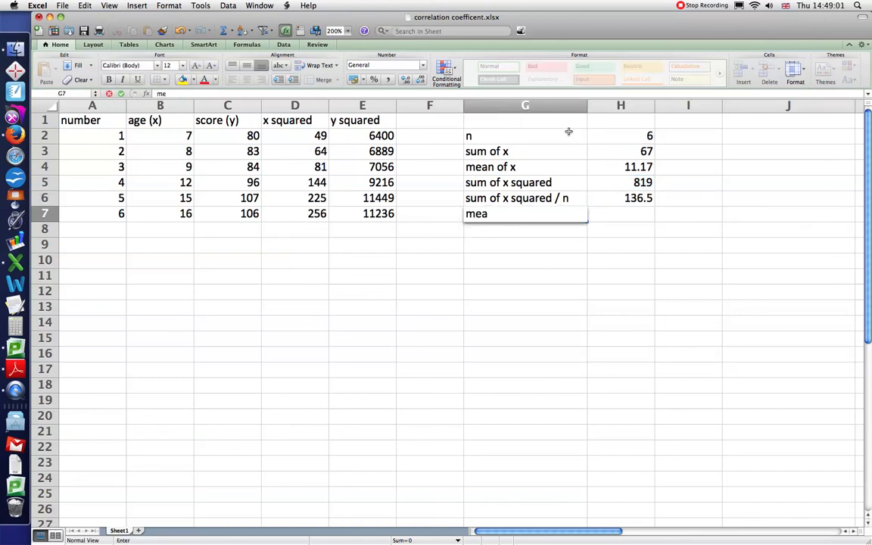
{"action": "type", "text": "n squared"}
{"action": "key", "text": "Return"}
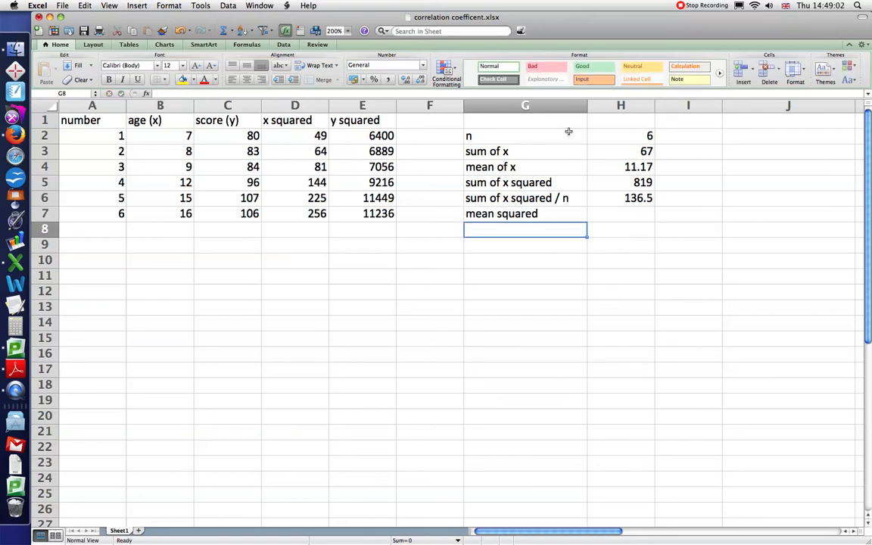
Square the mean of x in H7 with the formula =H4^2.
{"action": "key", "text": "Up"}
{"action": "key", "text": "Right"}
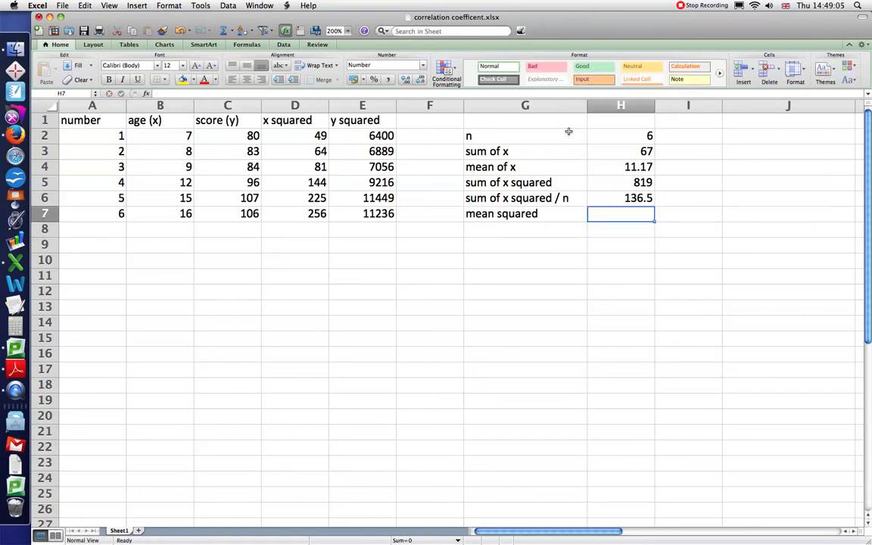
{"action": "type", "text": "="}
{"action": "key", "text": "Up"}
{"action": "key", "text": "Up"}
{"action": "key", "text": "Up"}
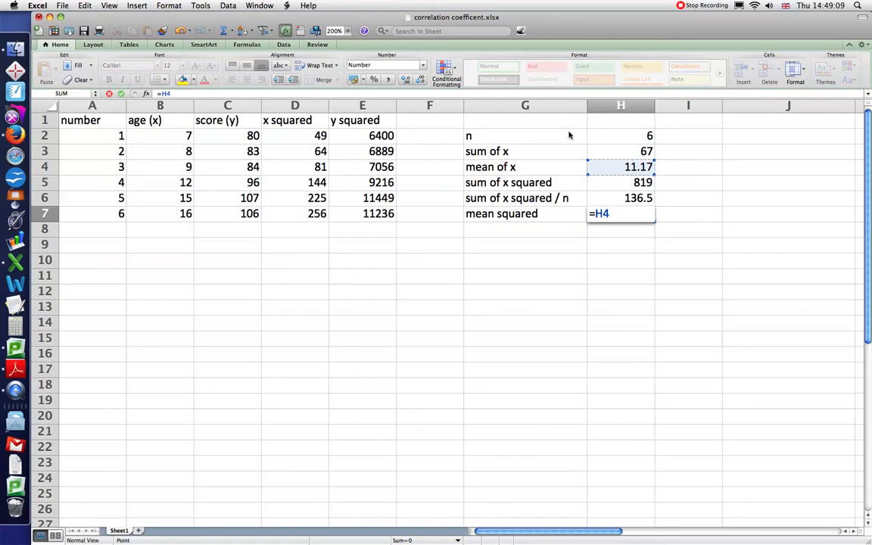
{"action": "type", "text": "^2"}
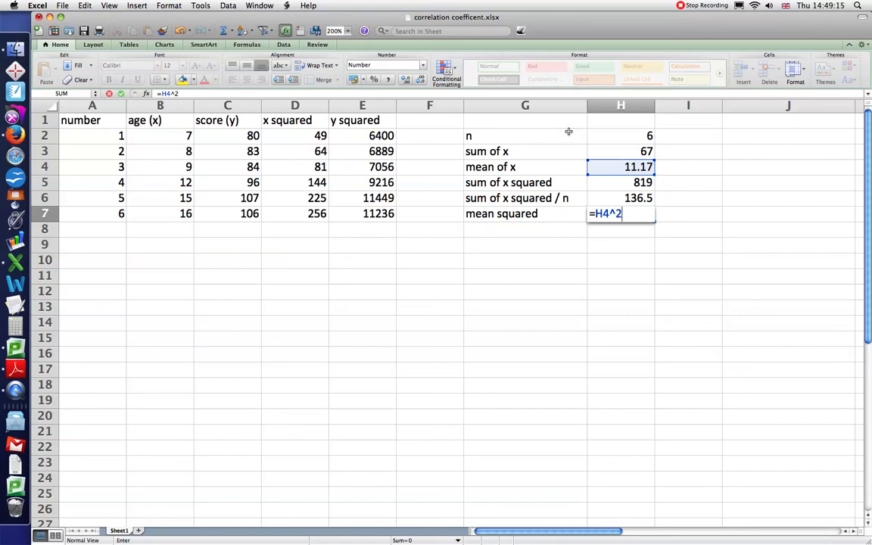
{"action": "left_click", "coordinate": [653, 237]}
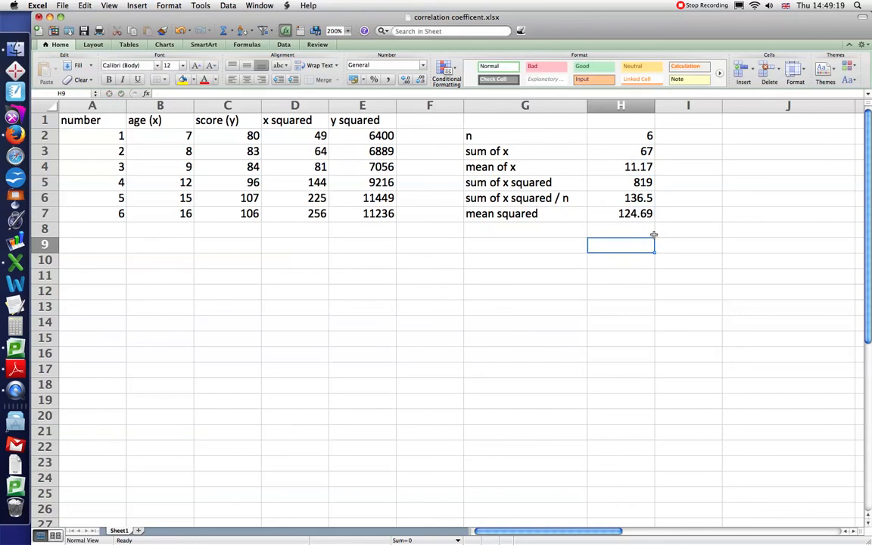
Enter the label "standard deviation" in G8.
{"action": "key", "text": "Up"}
{"action": "key", "text": "Left"}
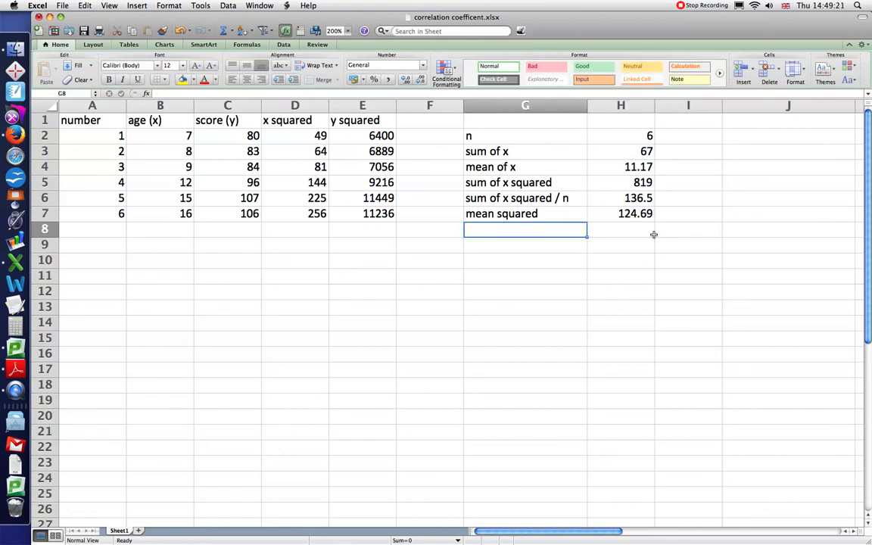
{"action": "type", "text": "standar"}
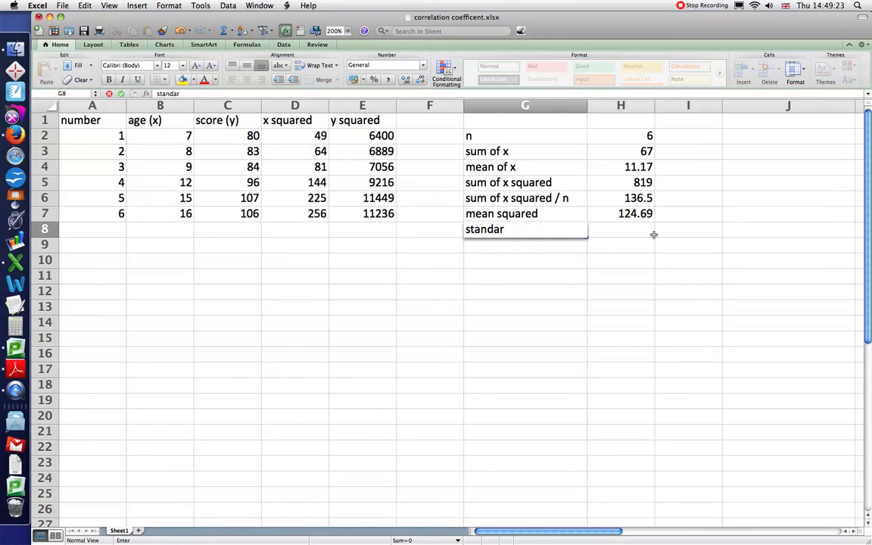
{"action": "type", "text": "d deviation"}
{"action": "key", "text": "Return"}
Calculate the standard deviation of x in H8 with =sqrt(H6-H7).
{"action": "left_click", "coordinate": [654, 235]}
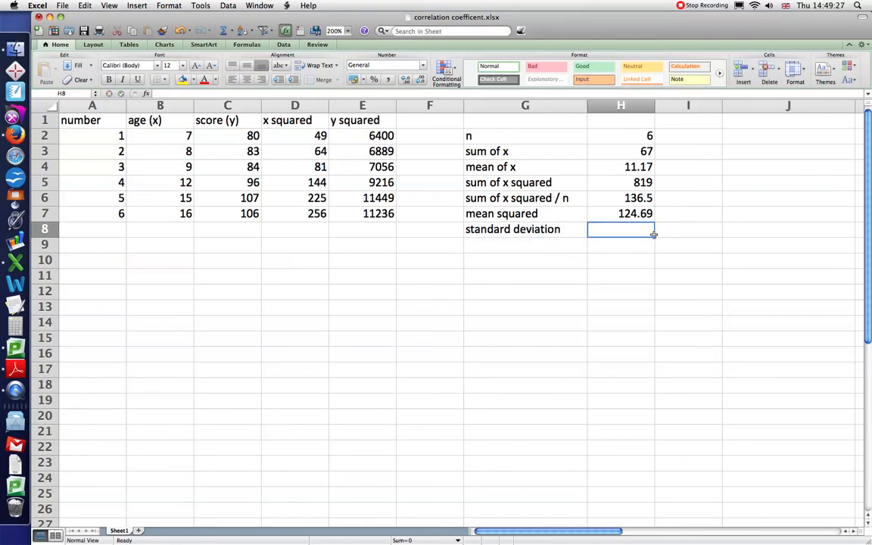
{"action": "type", "text": "="}
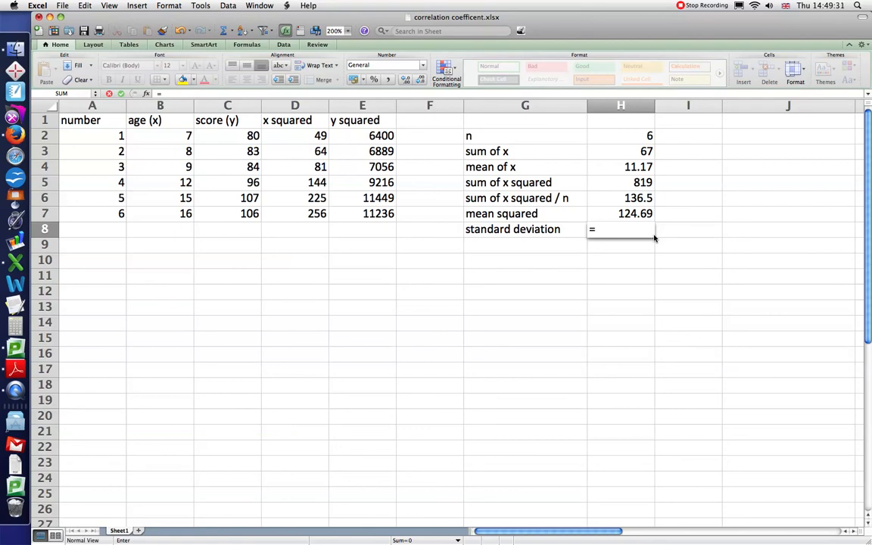
{"action": "type", "text": "sqrt("}
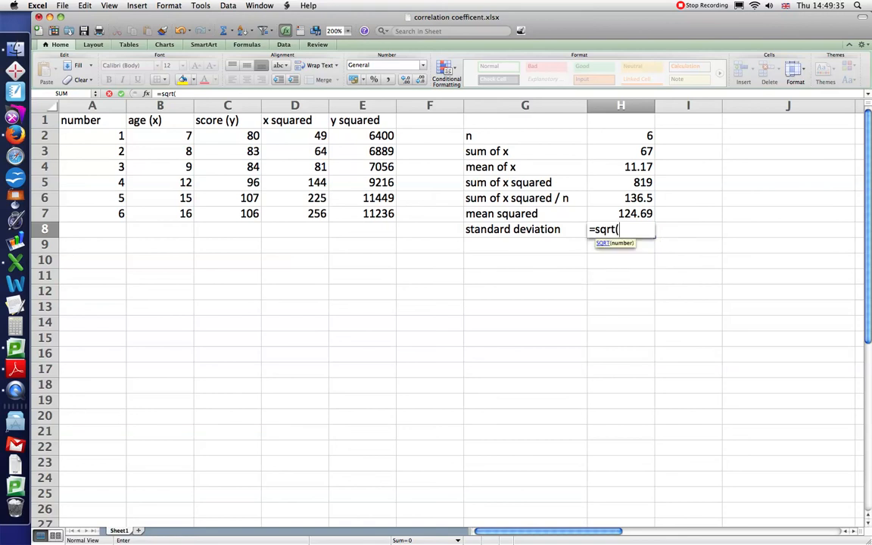
{"action": "left_click", "coordinate": [634, 198]}
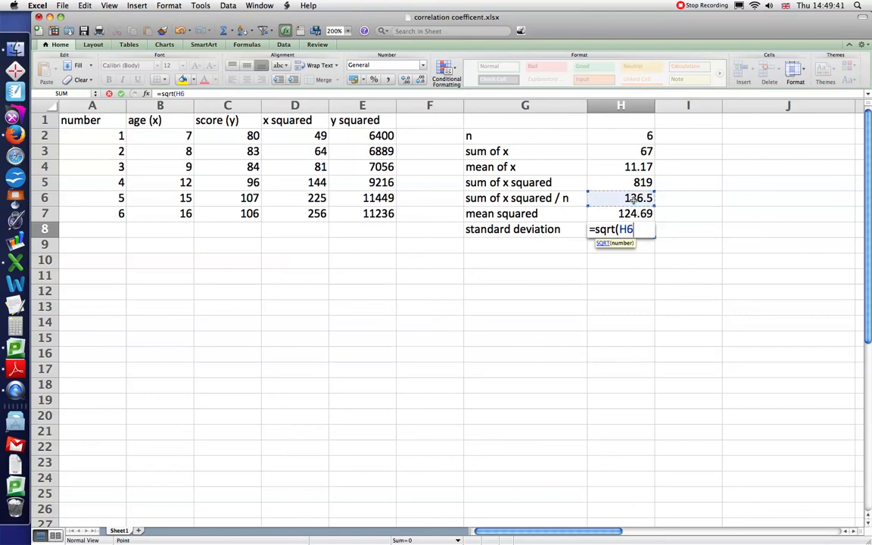
{"action": "type", "text": "-"}
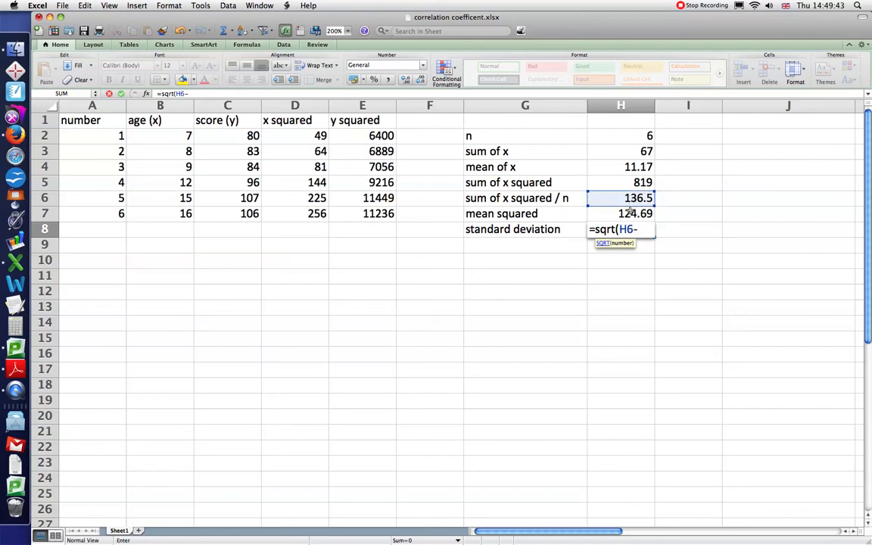
{"action": "left_click", "coordinate": [628, 214]}
{"action": "type", "text": ")"}
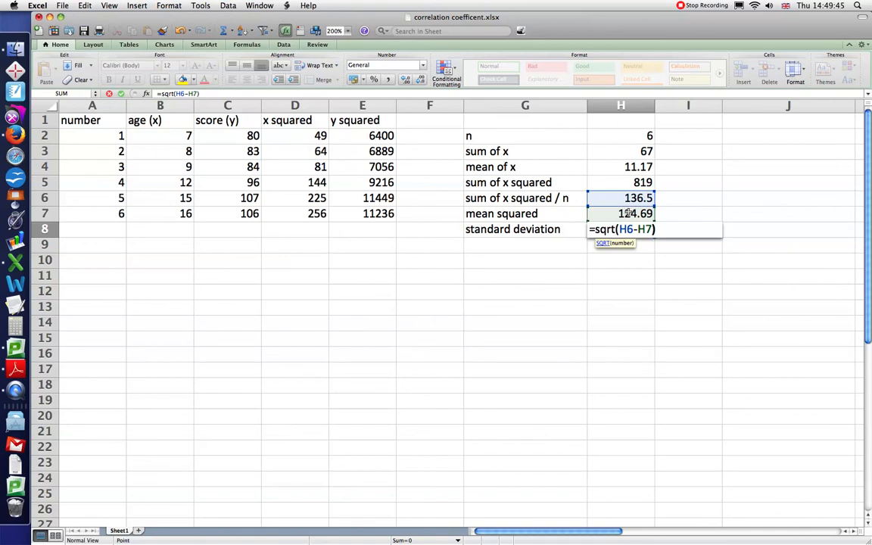
{"action": "key", "text": "Return"}
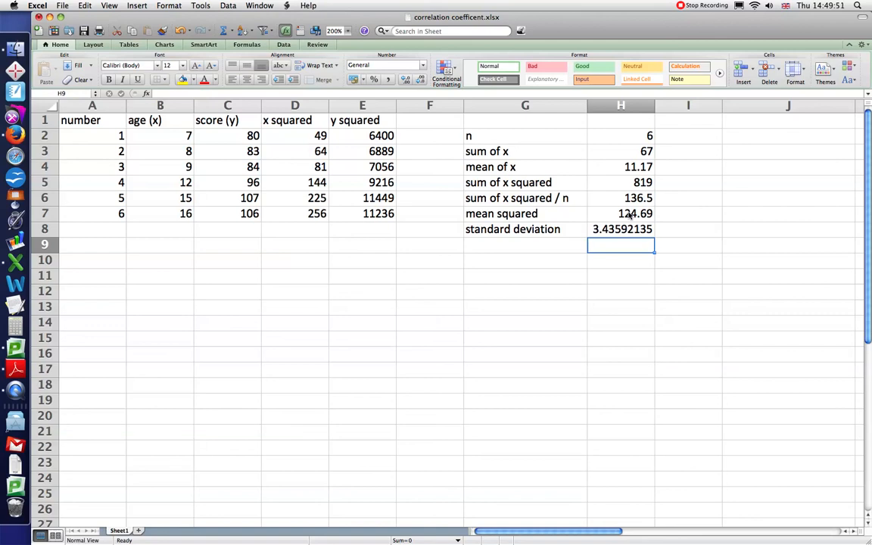
Enter the label "check sd" in G9.
{"action": "key", "text": "Left"}
{"action": "type", "text": "check o"}
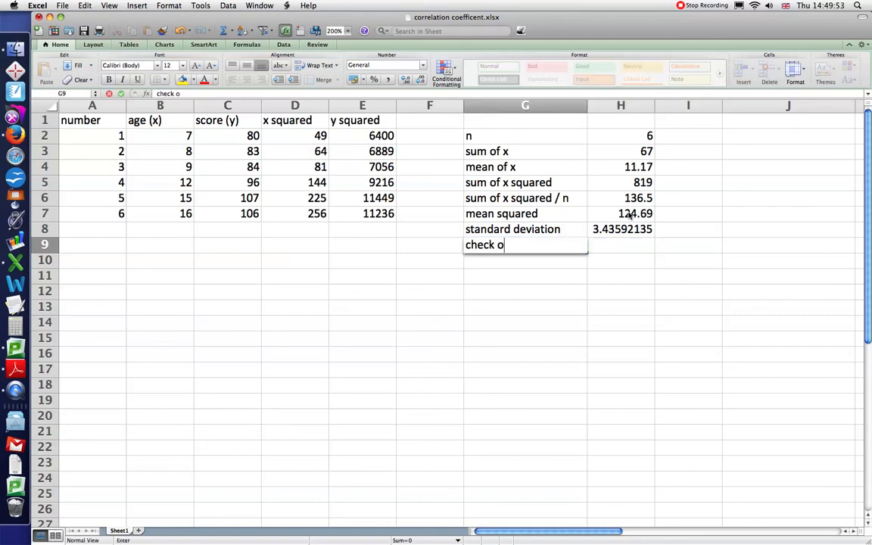
{"action": "key", "text": "BackSpace"}
{"action": "type", "text": "sd"}
{"action": "key", "text": "Return"}
Calculate the population standard deviation of the ages in H9 with =STDEV.P(B2:B7).
{"action": "key", "text": "Up"}
{"action": "key", "text": "Right"}
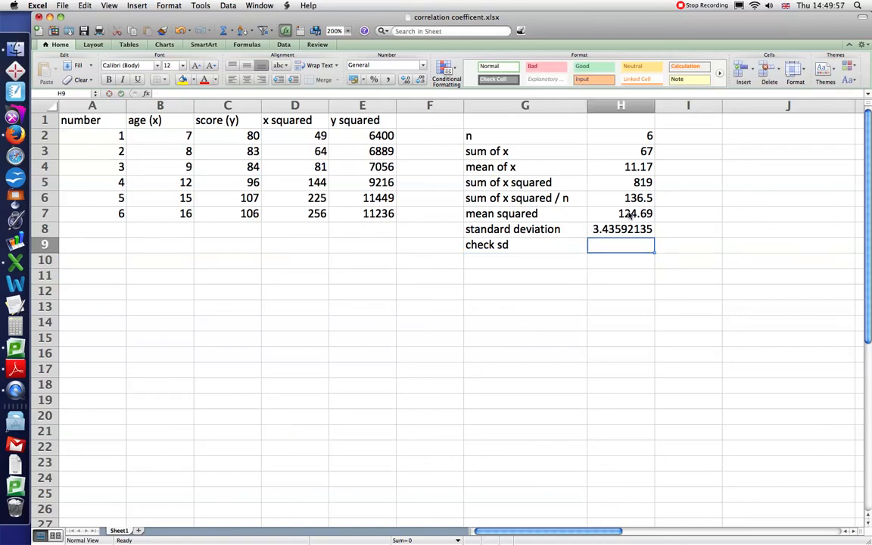
{"action": "type", "text": "="}
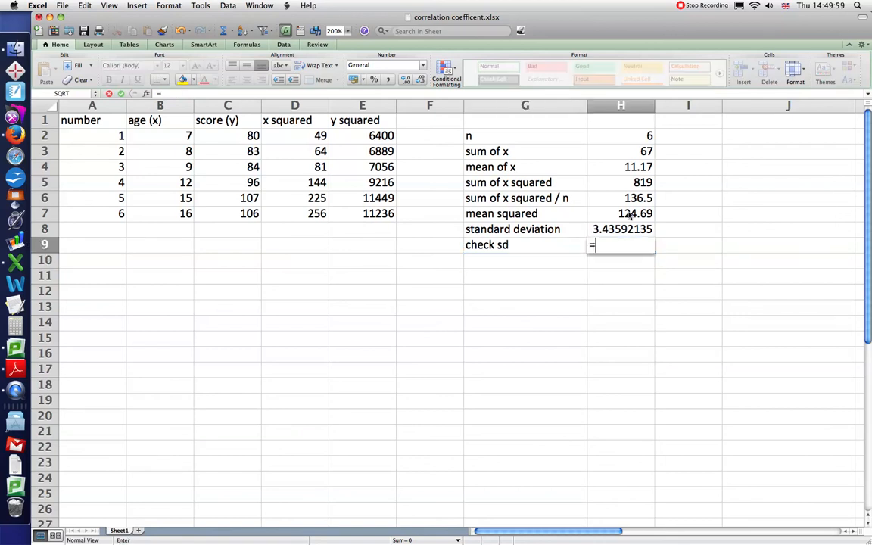
{"action": "type", "text": "sta"}
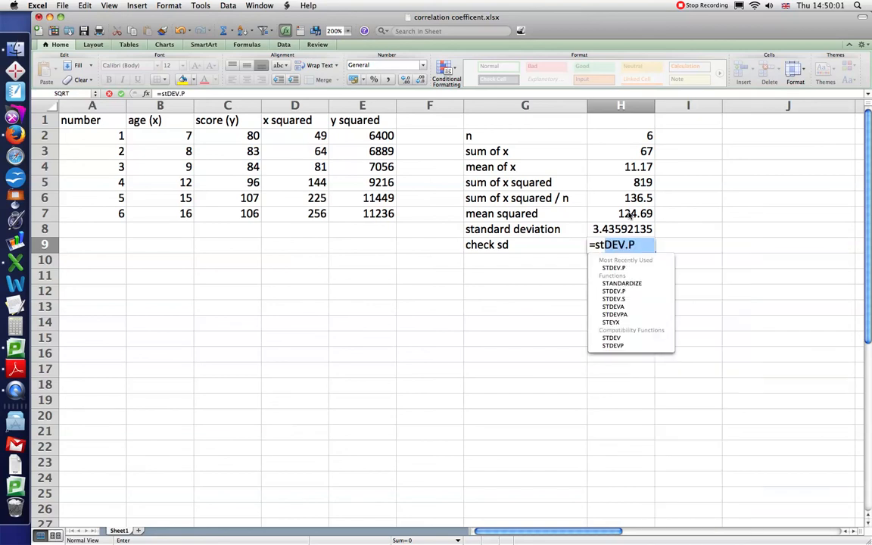
{"action": "key", "text": "BackSpace"}
{"action": "key", "text": "BackSpace"}
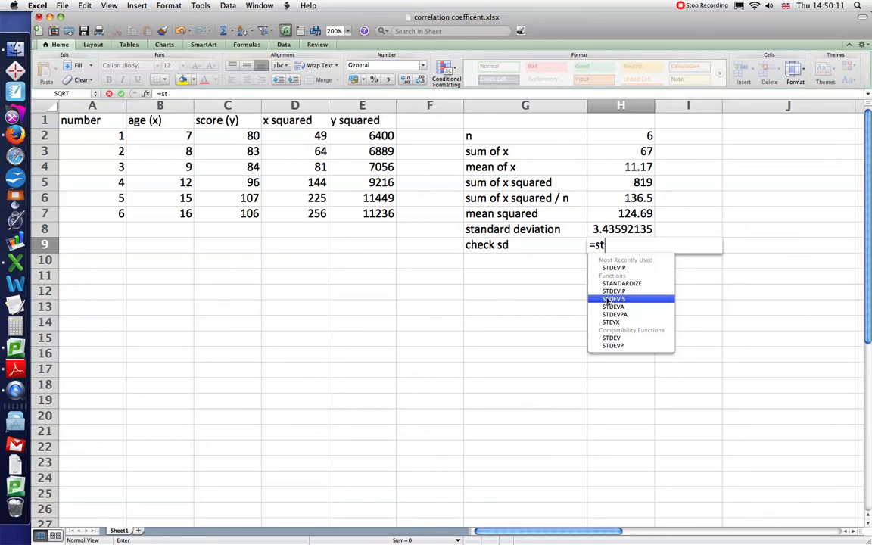
{"action": "double_click", "coordinate": [607, 294]}
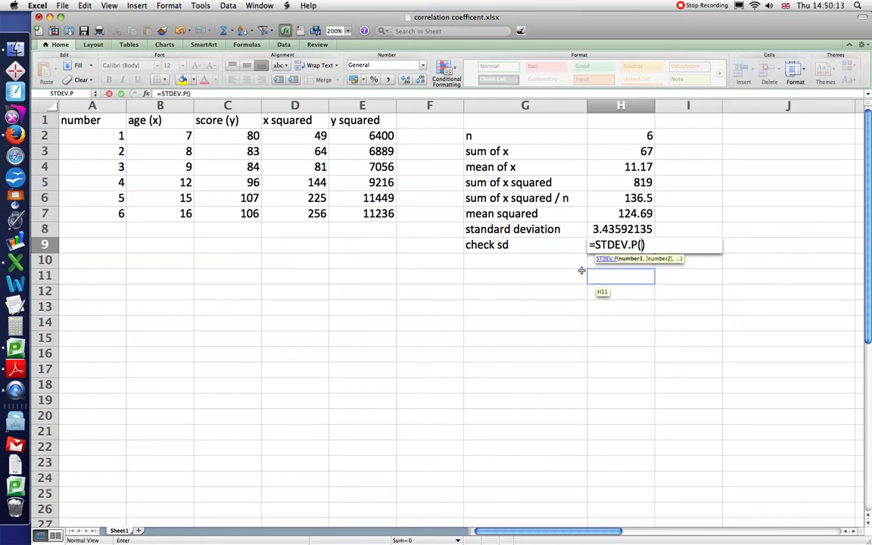
{"action": "left_click_drag", "start_coordinate": [180, 137], "coordinate": [176, 218]}
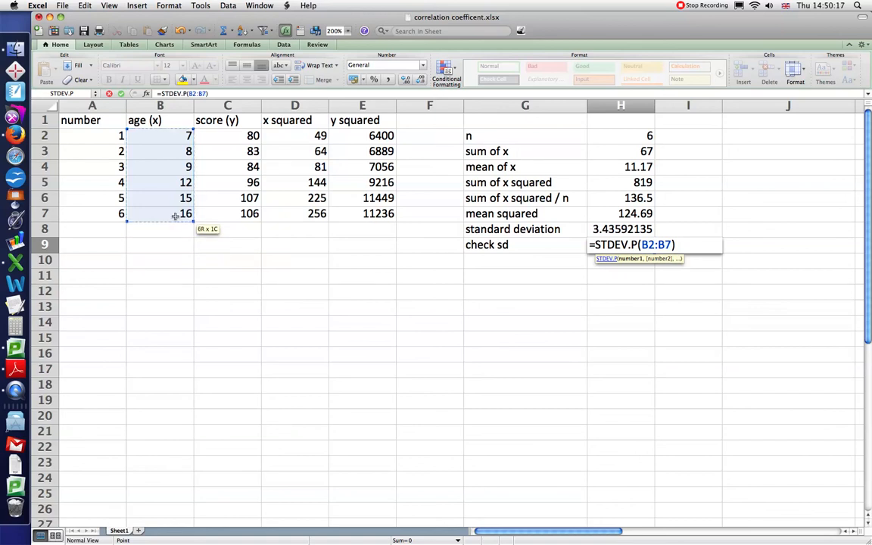
{"action": "key", "text": "Return"}
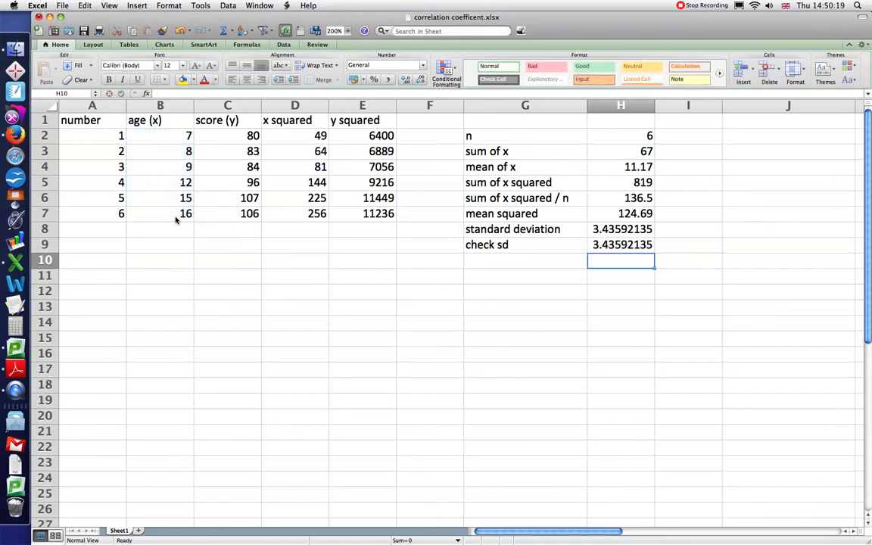